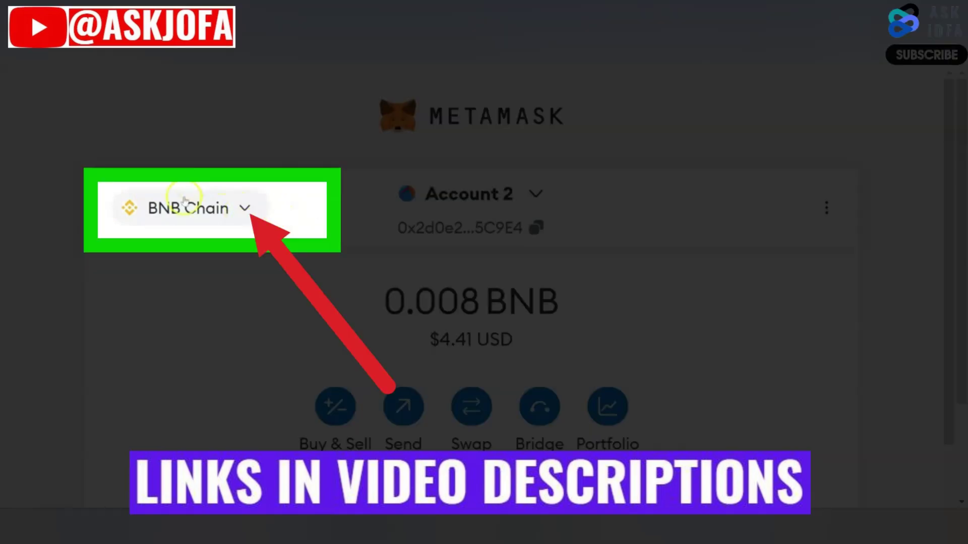
- Open MetaMask's BNB Chain network list and scroll through the available networks
left_click(242, 214)
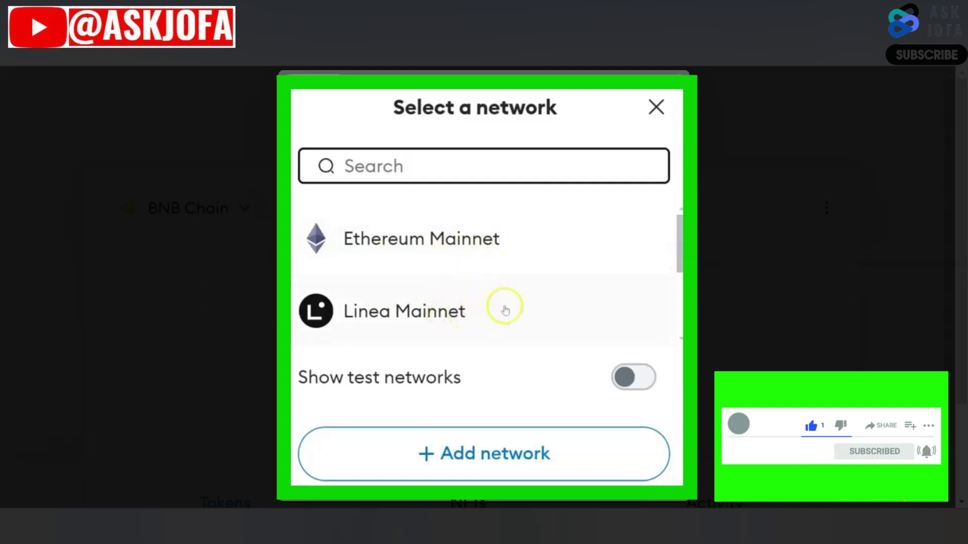
scroll(679, 248, "down", 3)
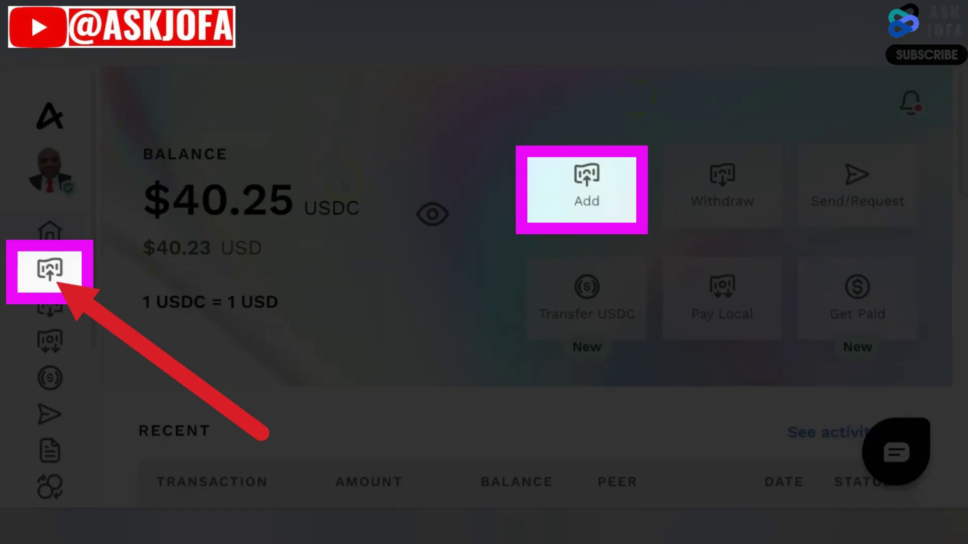
left_click(592, 197)
scroll(654, 282, "down", 5)
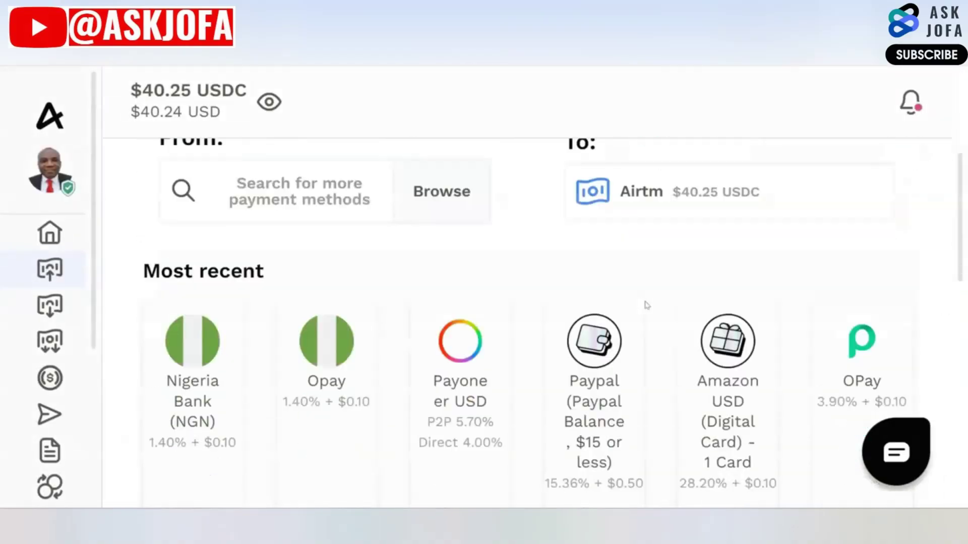
scroll(647, 305, "down", 2)
scroll(646, 305, "up", 5)
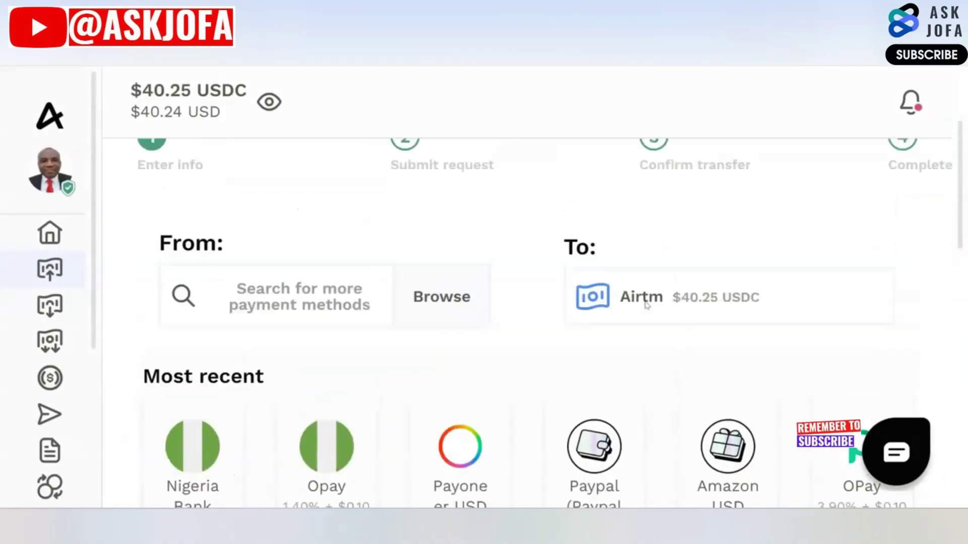
scroll(745, 304, "up", 3)
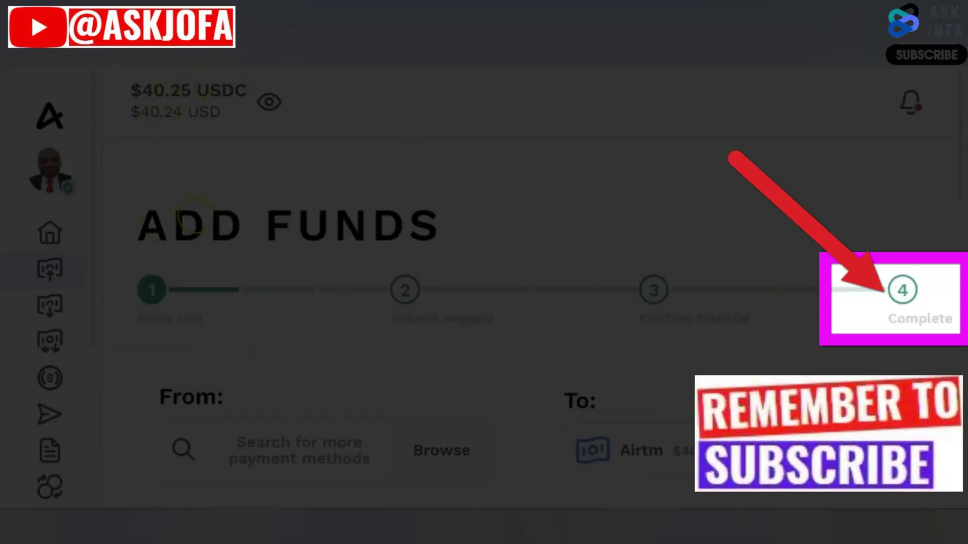
left_click(442, 450)
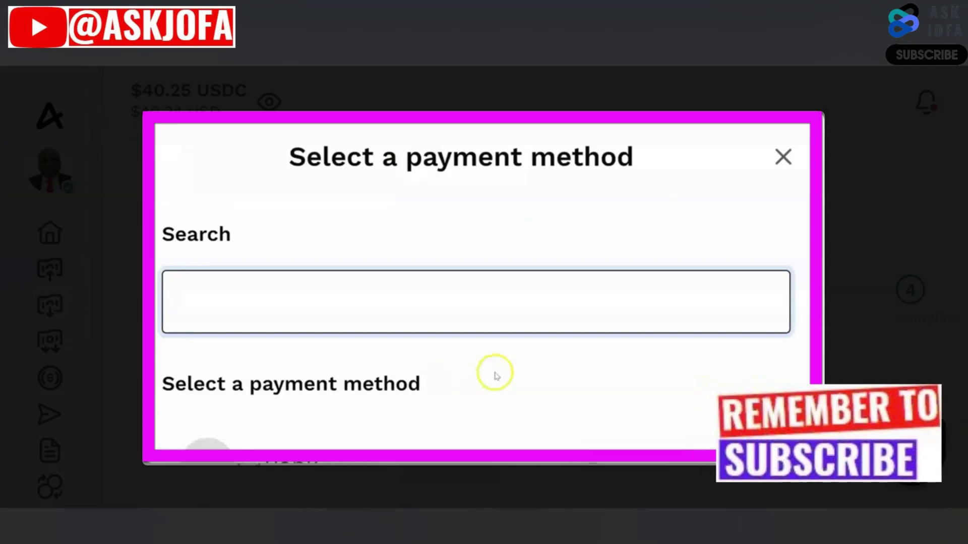
scroll(359, 402, "down", 5)
scroll(361, 407, "down", 3)
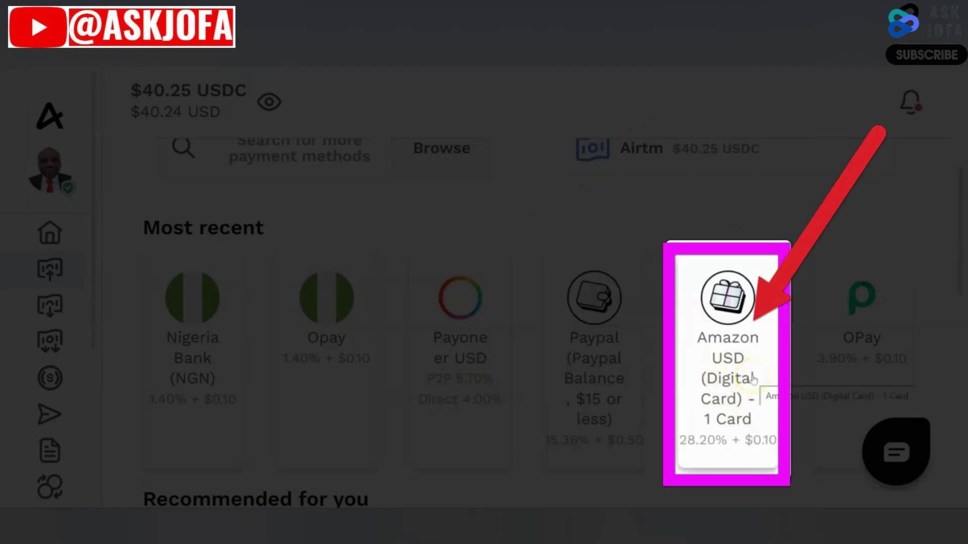
scroll(753, 379, "down", 7)
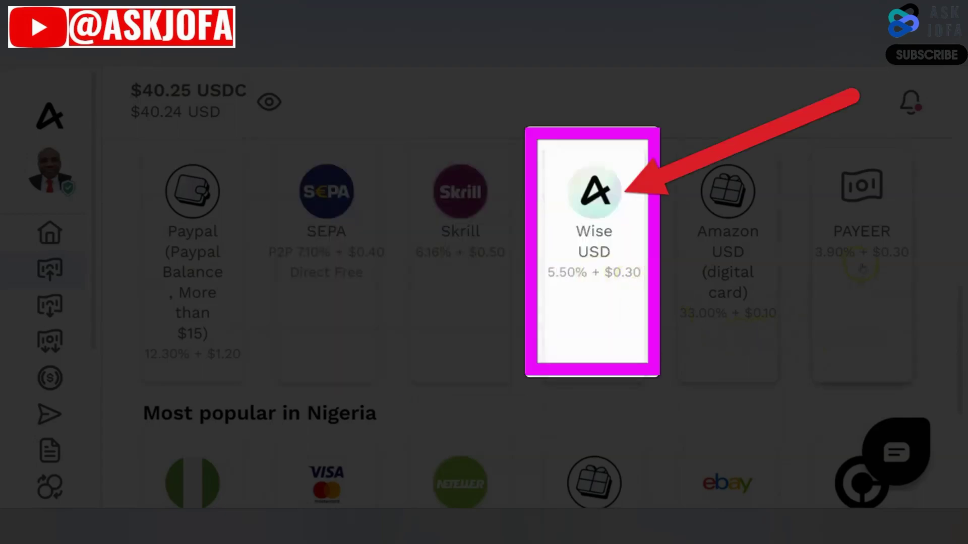
scroll(514, 376, "down", 5)
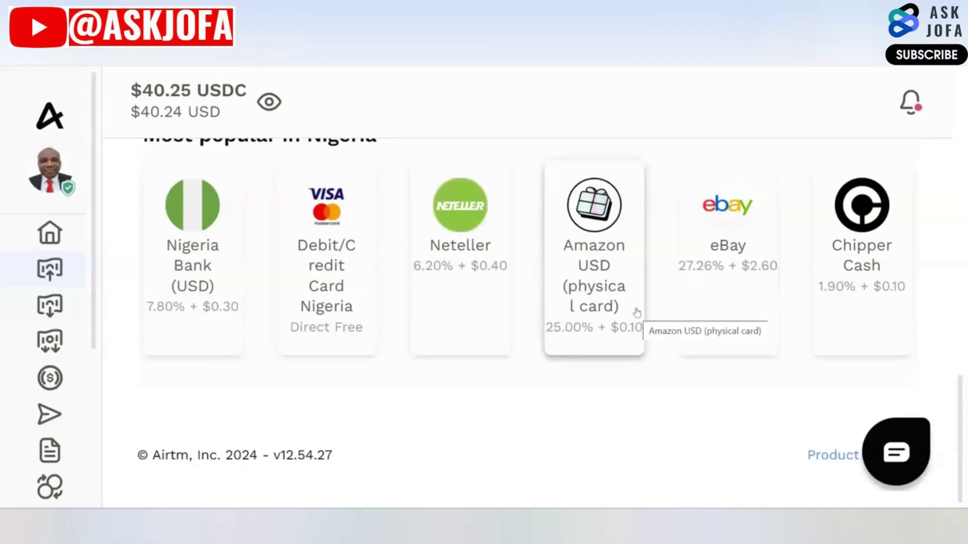
left_click(678, 311)
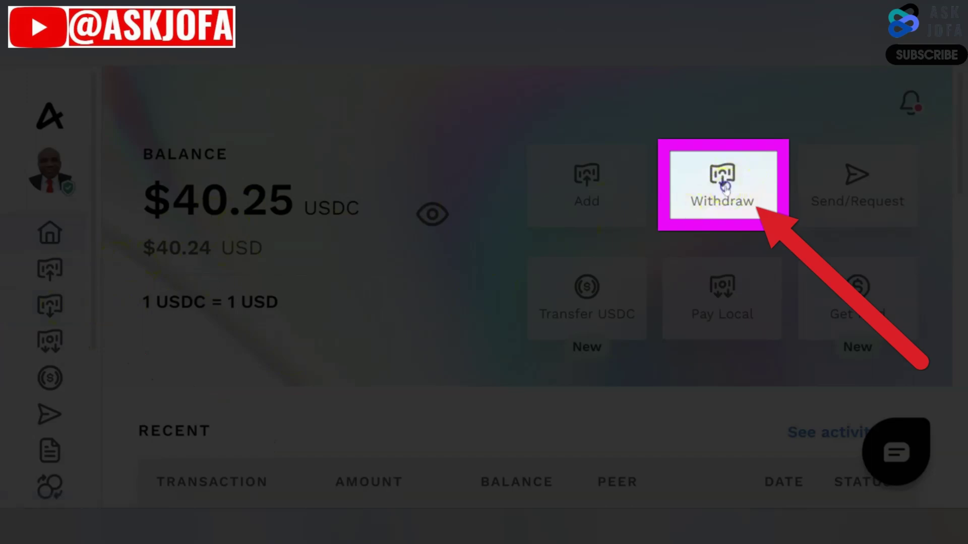
- Start an Airtm withdrawal and browse cryptocurrency methods to Binance Coin (2.15% + $0.30 fee)
left_click(725, 187)
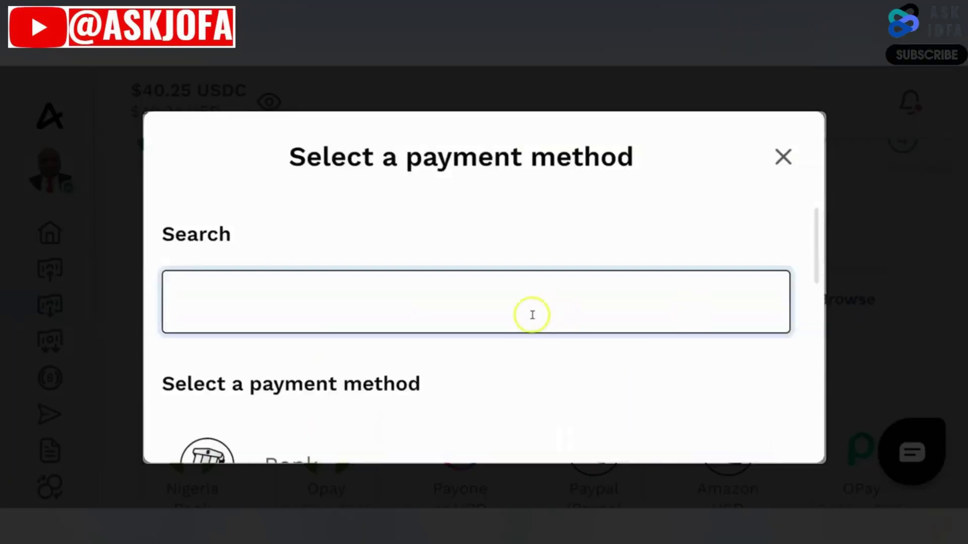
scroll(400, 281, "down", 3)
left_click(400, 281)
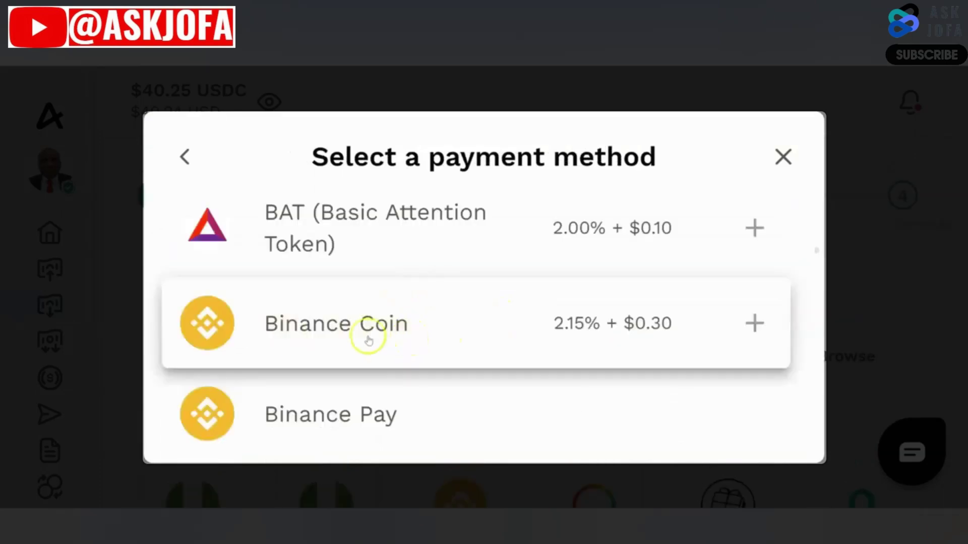
scroll(393, 393, "down", 10)
scroll(399, 395, "down", 12)
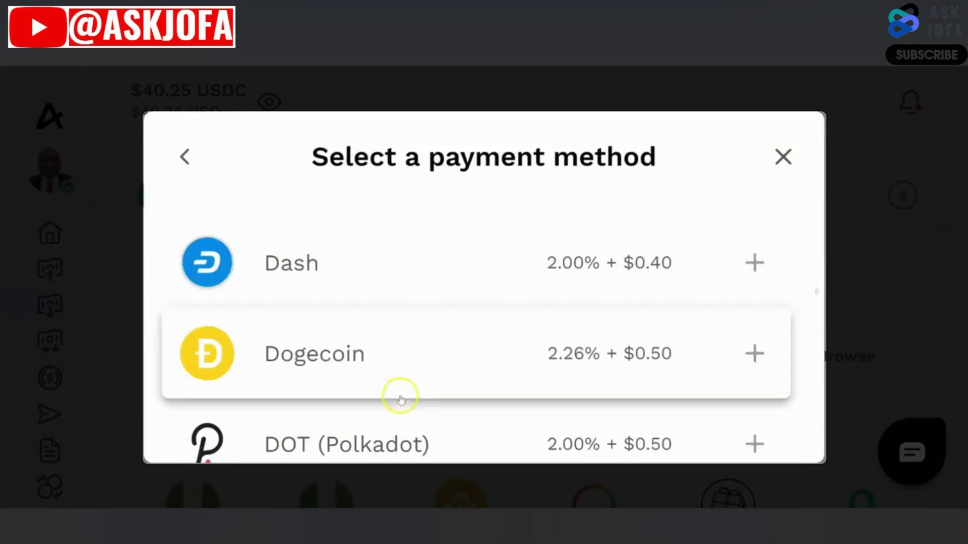
scroll(369, 337, "up", 2)
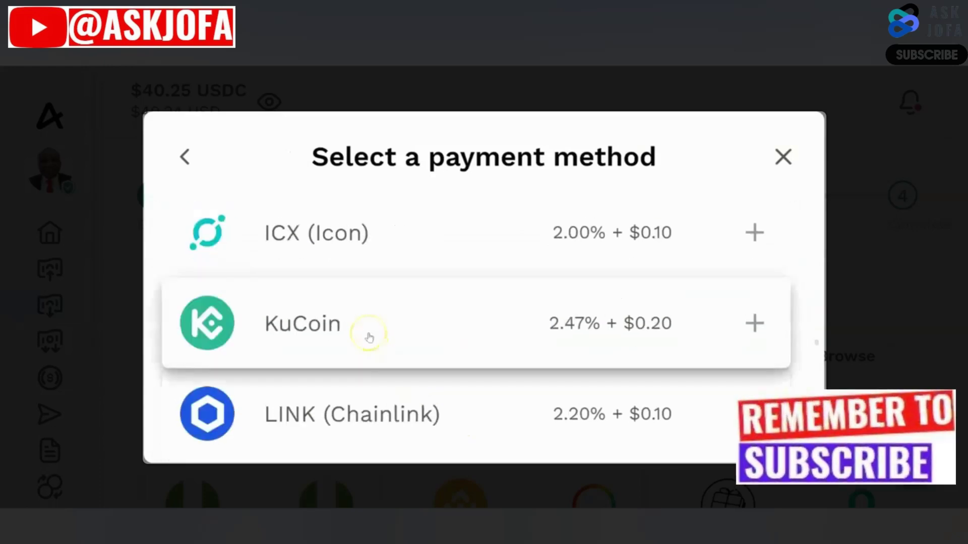
scroll(373, 343, "down", 10)
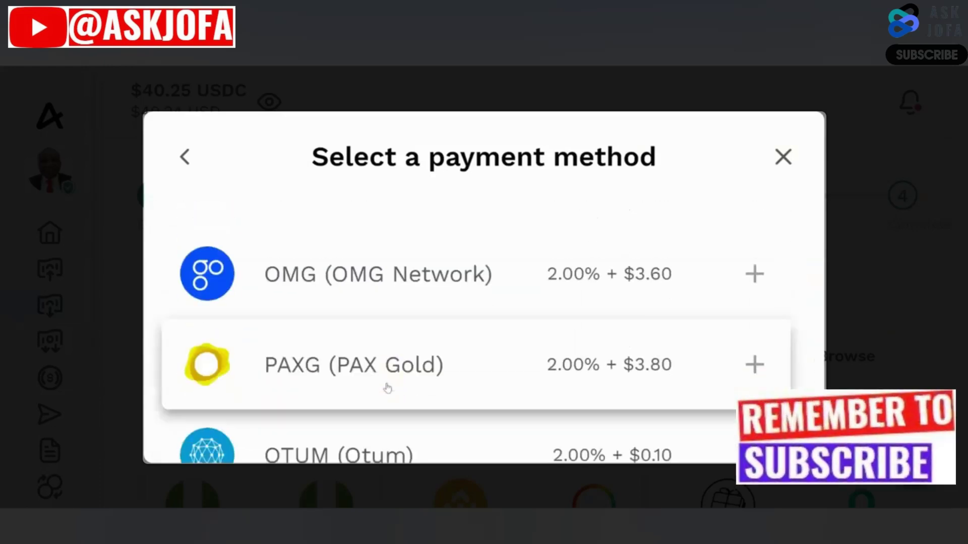
scroll(388, 389, "down", 10)
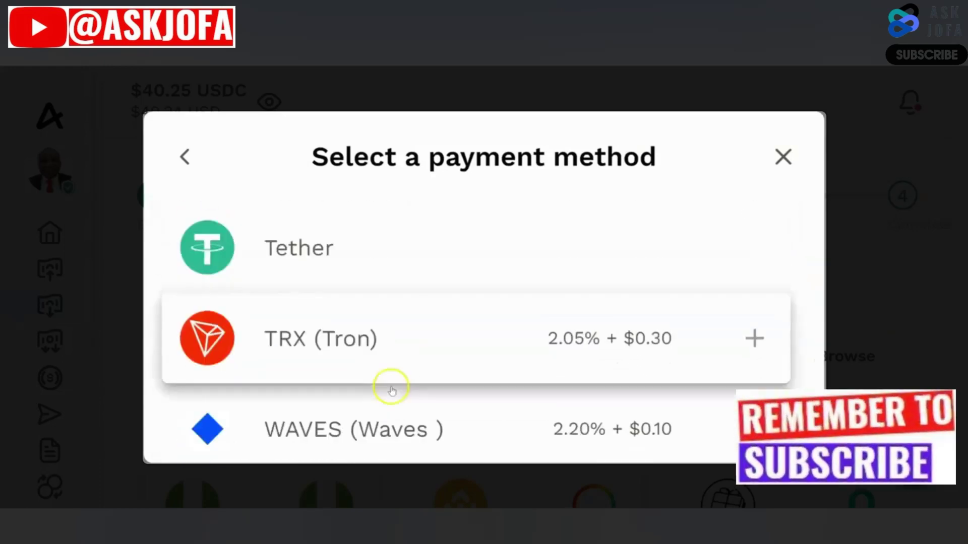
scroll(493, 393, "up", 20)
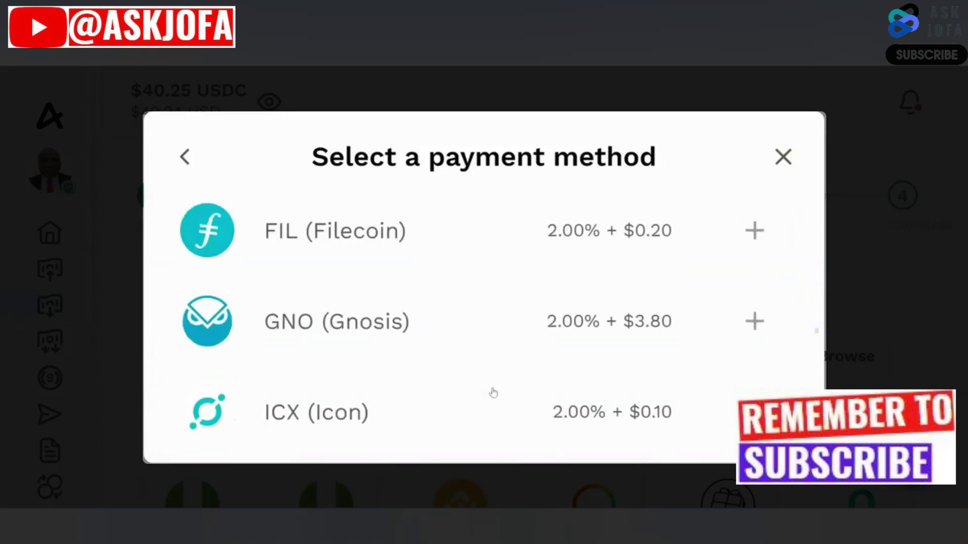
scroll(493, 392, "up", 10)
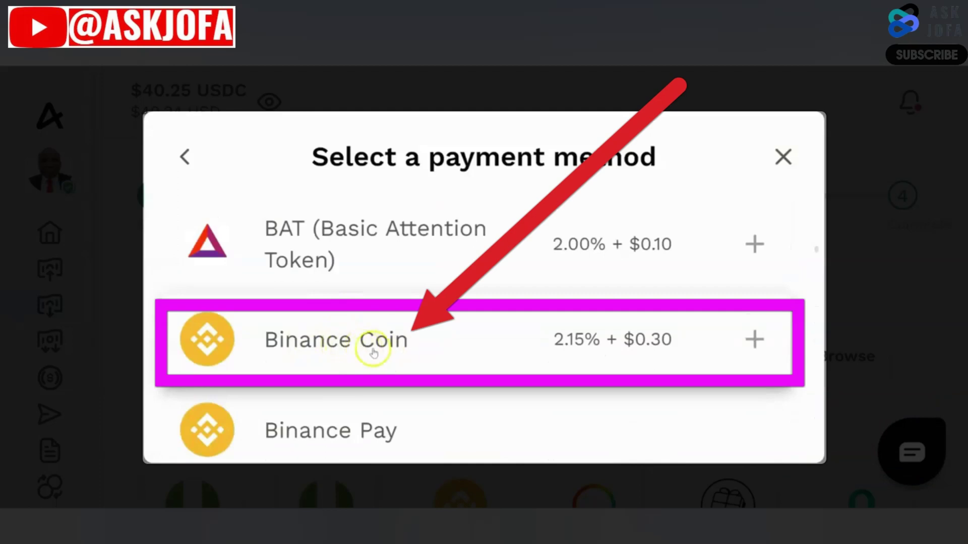
- Choose Binance Coin and set the withdrawal amount to $6.00 USDC, above the 5.42 minimum
left_click(359, 348)
key("Tab")
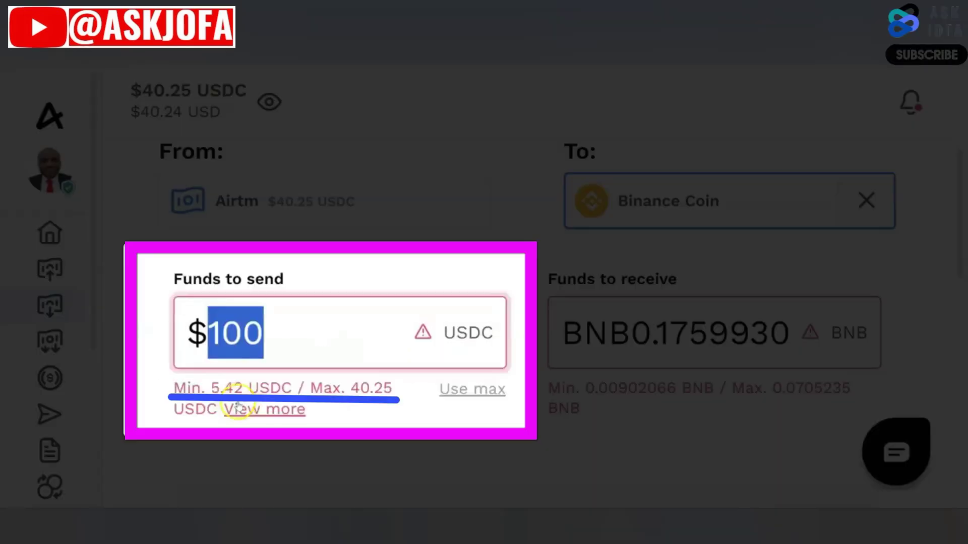
double_click(222, 388)
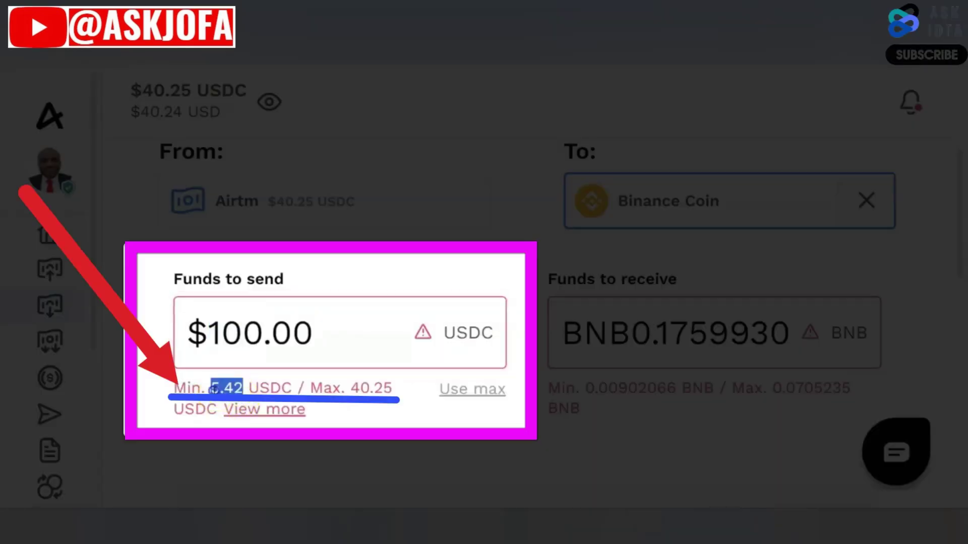
triple_click(324, 343)
type("6")
double_click(217, 332)
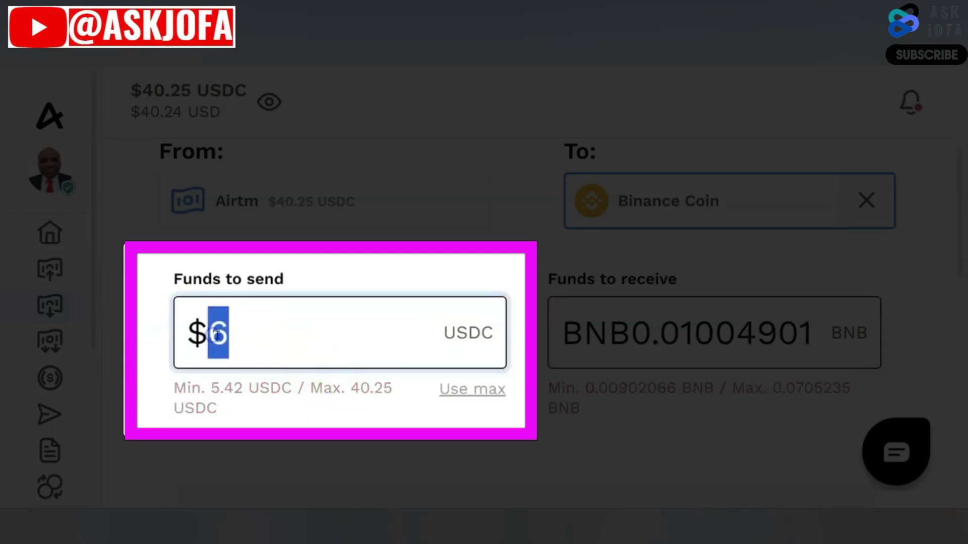
left_click(227, 333)
left_click(410, 410)
- Review the BNB0.01004901 to be received, the 1 USDC = 0.0017 BNB rate and 1-minute acceptance time
scroll(410, 411, "down", 2)
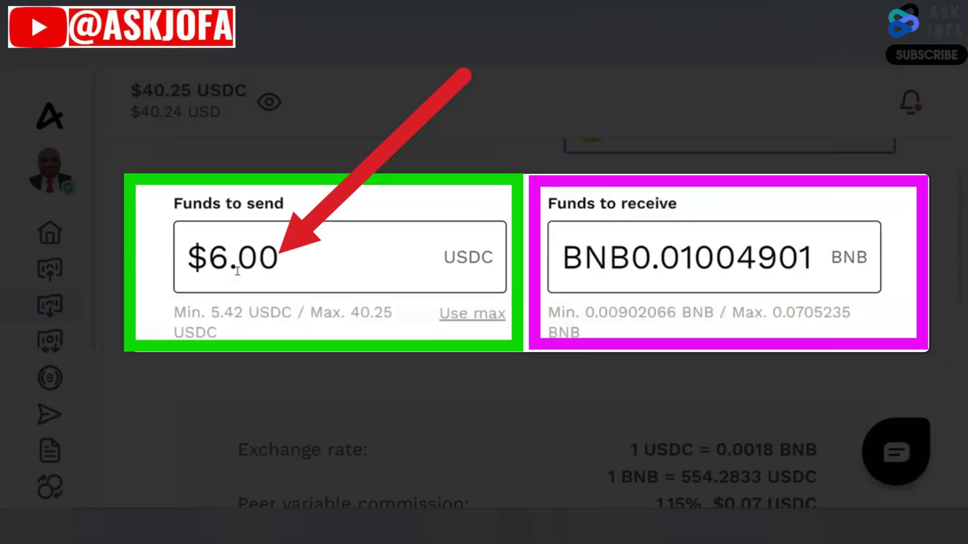
left_click_drag(812, 256, 564, 258)
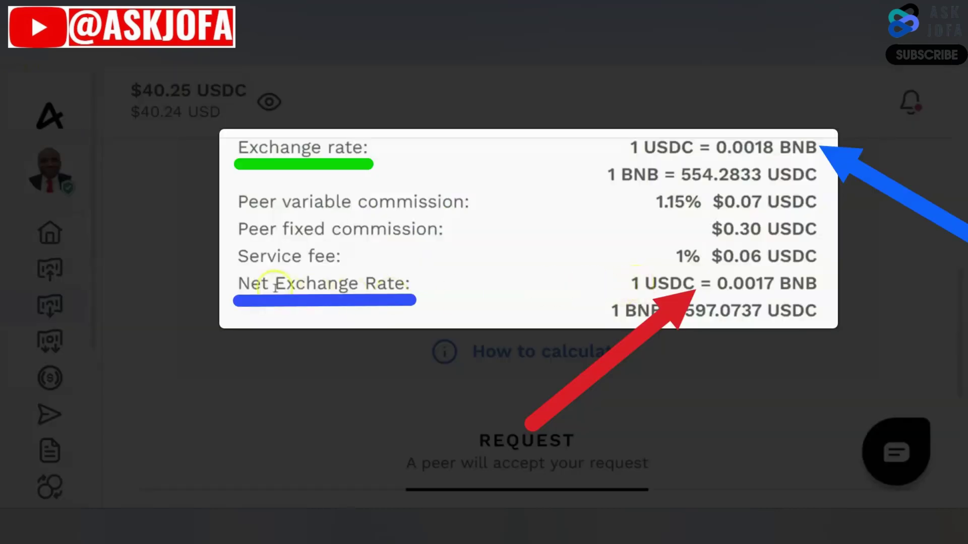
scroll(746, 363, "down", 4)
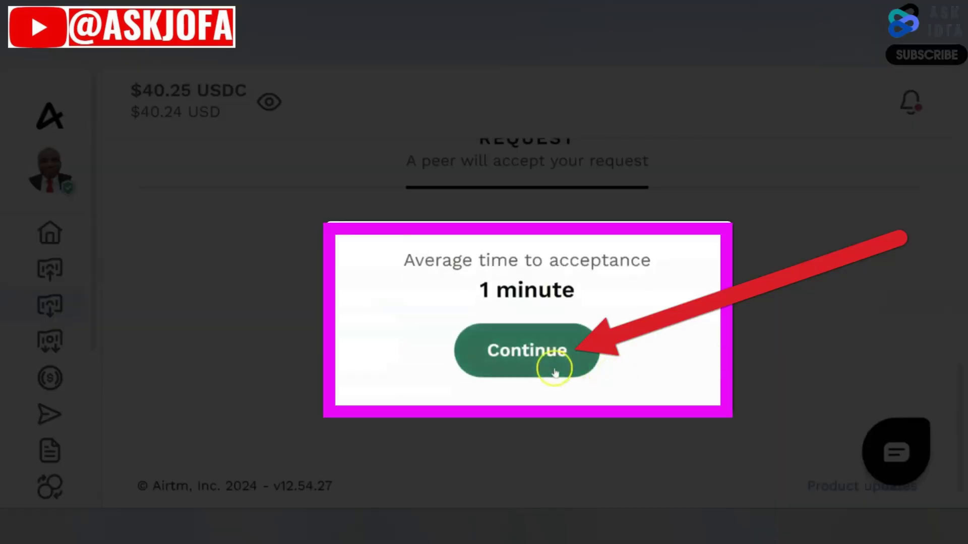
- Continue to the Binance Coin payment method form
left_click(532, 359)
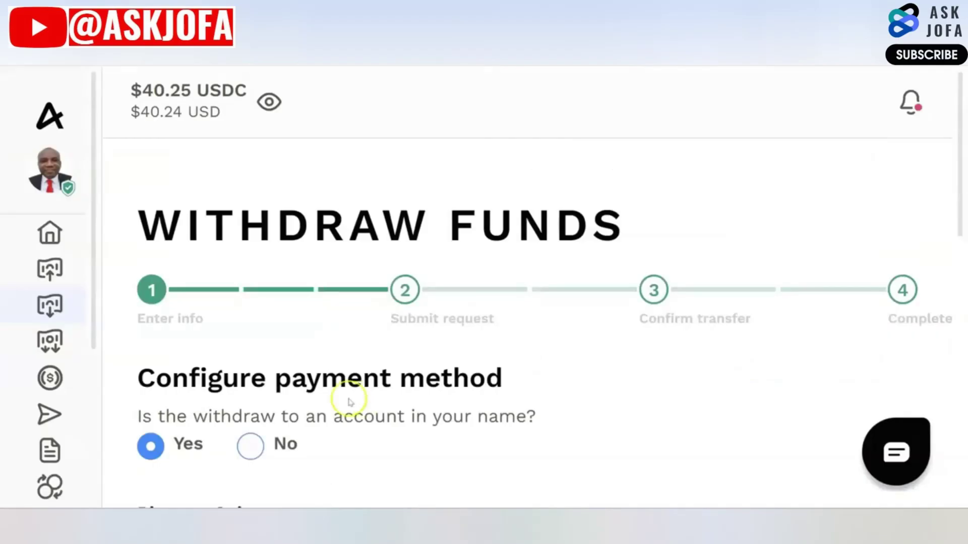
scroll(461, 398, "down", 3)
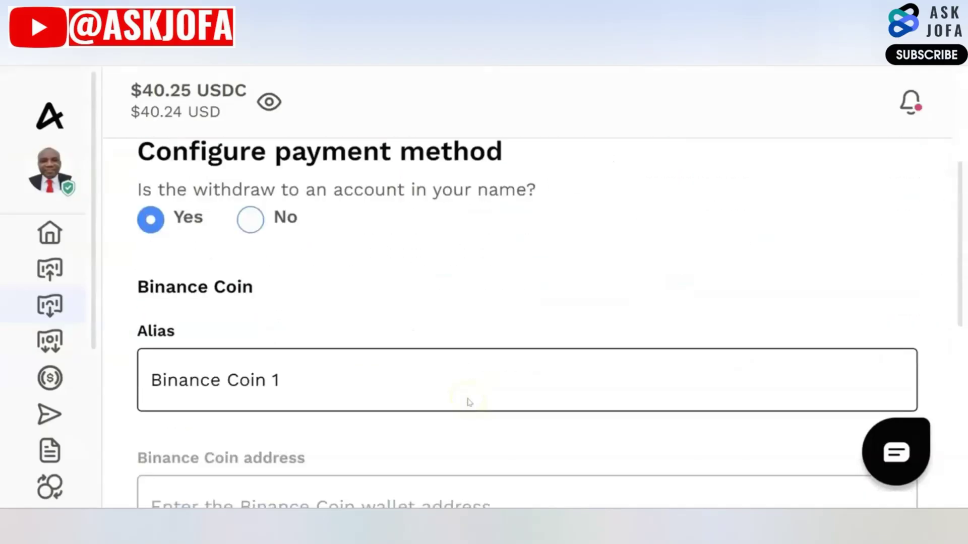
scroll(471, 388, "down", 3)
- Rename the alias to 'Binance MetaMask' and copy the MetaMask account address
left_click(322, 316)
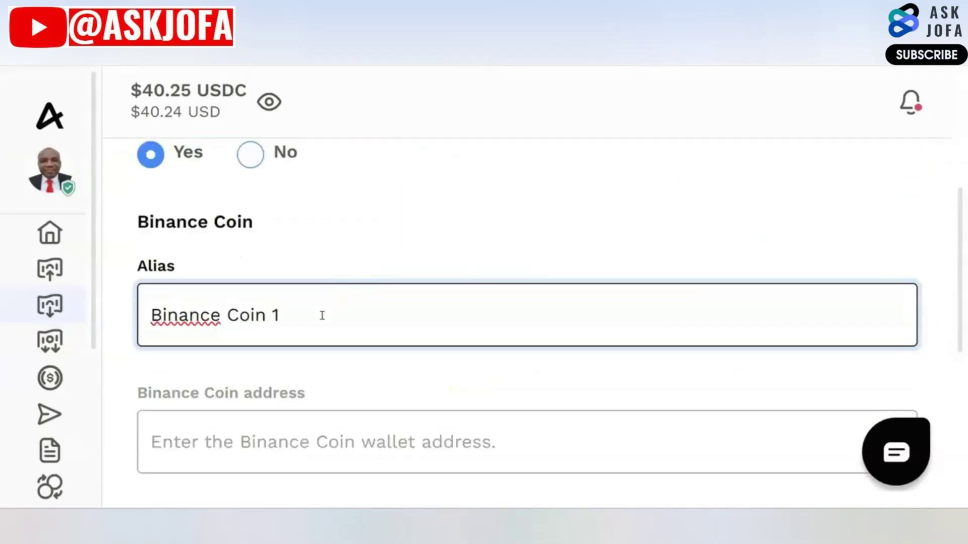
left_click_drag(322, 316, 210, 314)
left_click_drag(210, 313, 227, 313)
type("MetaMask")
scroll(322, 315, "down", 2)
left_click(151, 374)
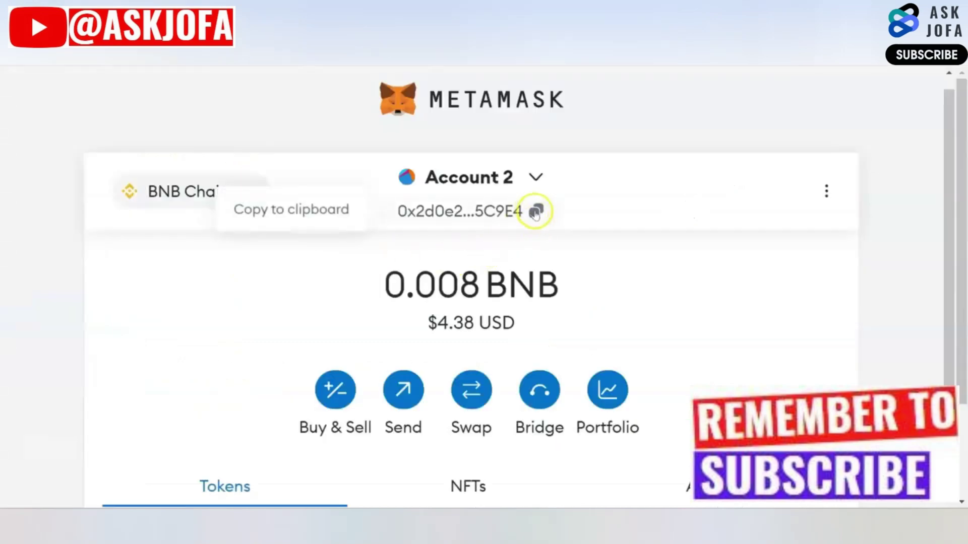
scroll(263, 231, "up", 1)
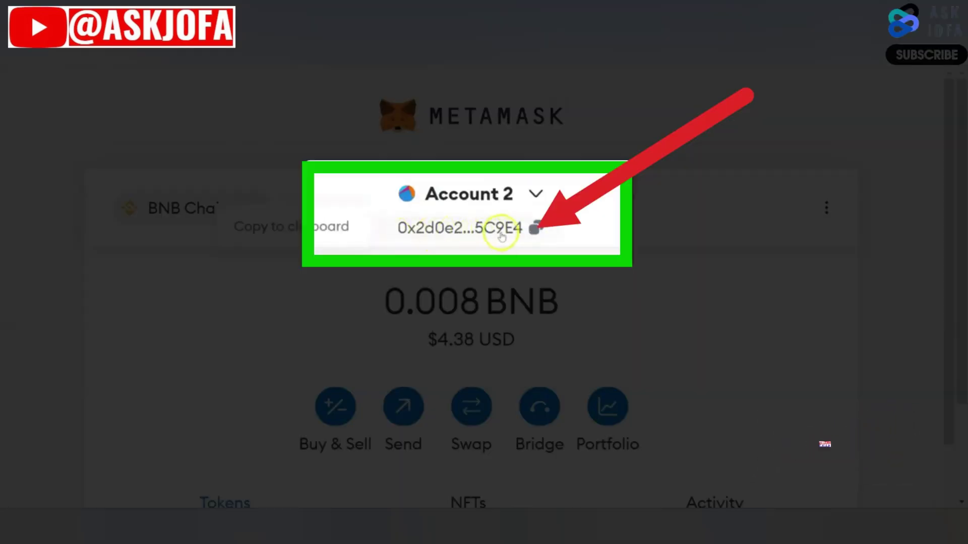
left_click(536, 228)
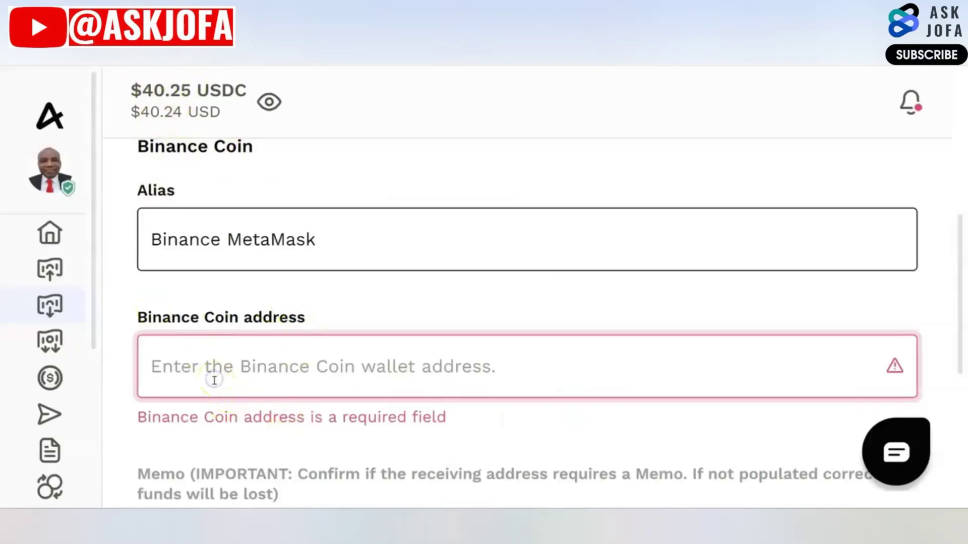
- Paste the MetaMask address into the Binance Coin address field, verify it, and review the BNB0.01004901 summary
key("ctrl+v")
left_click_drag(162, 366, 197, 367)
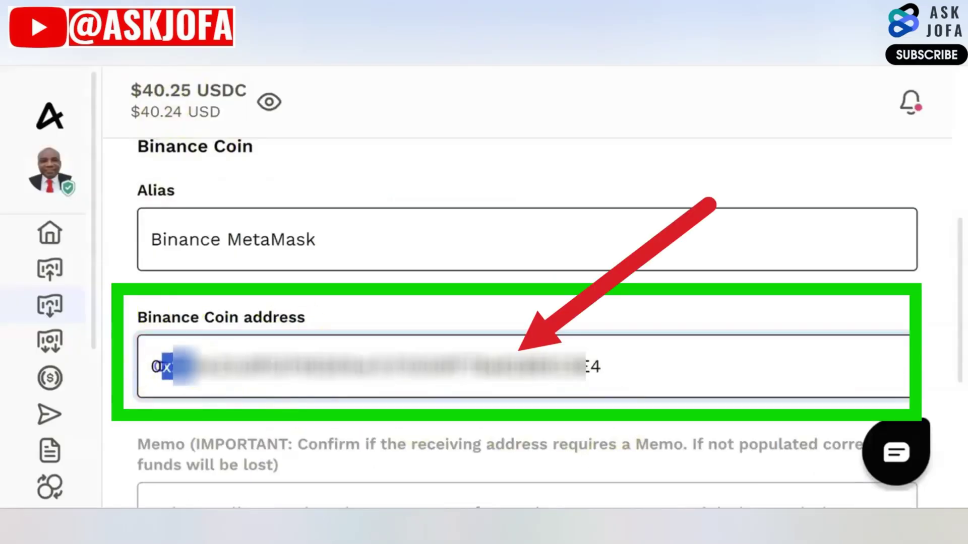
left_click_drag(543, 367, 634, 363)
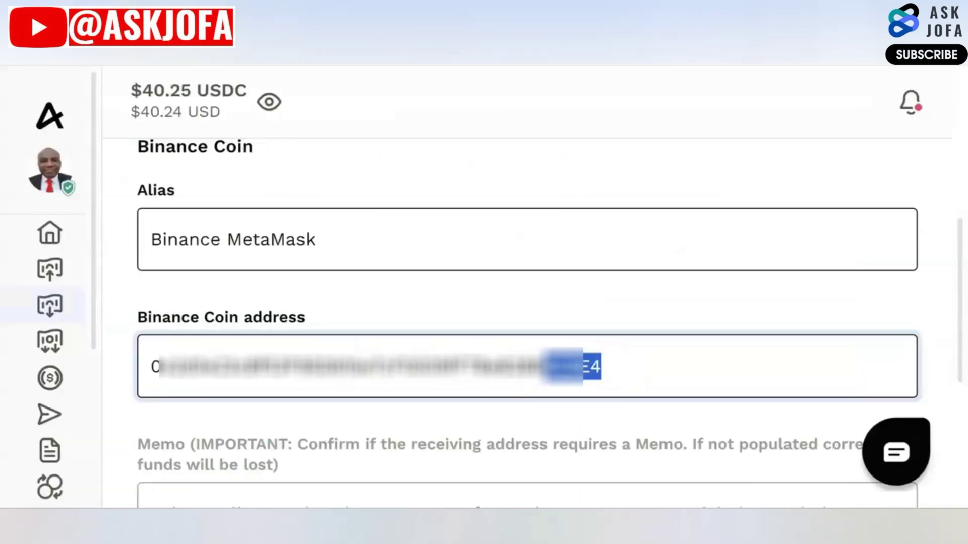
scroll(627, 376, "down", 5)
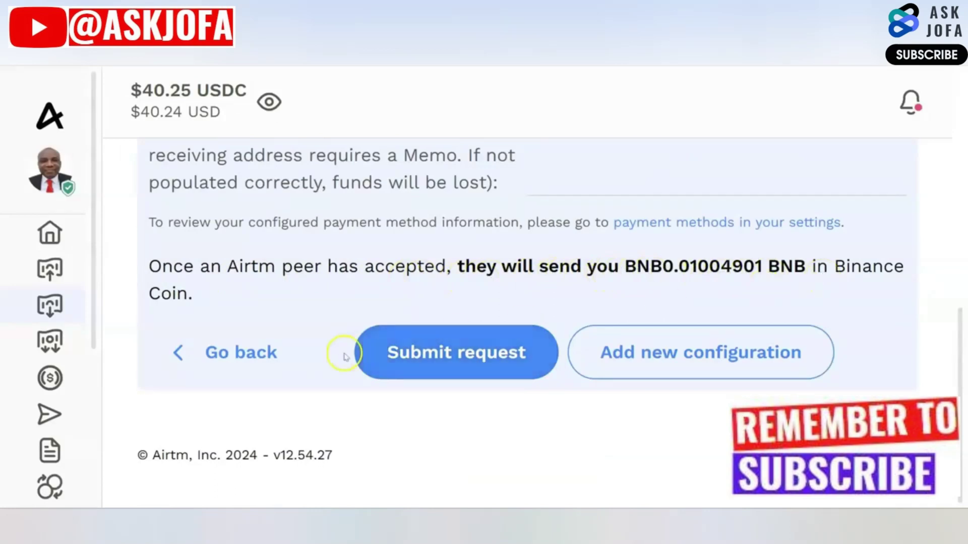
- Submit the $6.00 withdrawal request and confirm it with the 2FA code
left_click(403, 420)
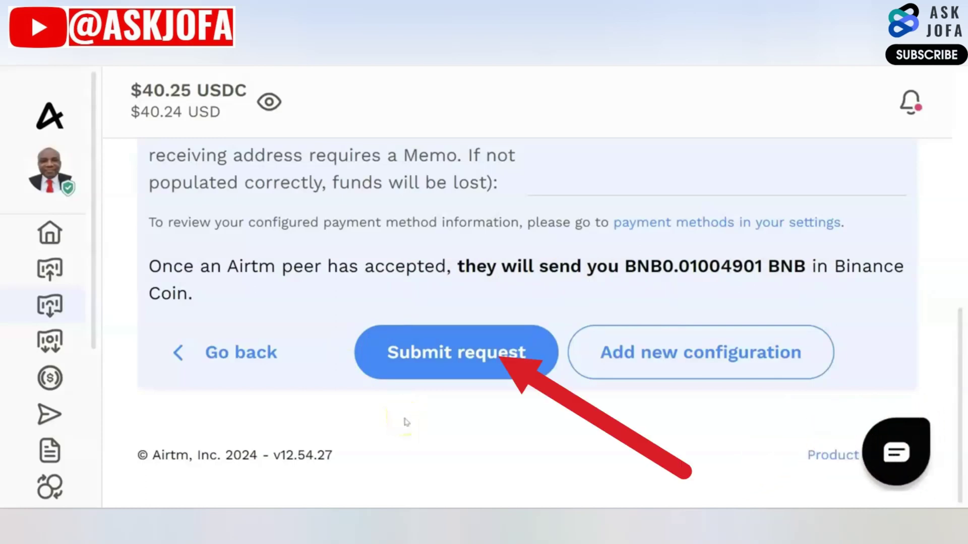
left_click(477, 420)
left_click(439, 348)
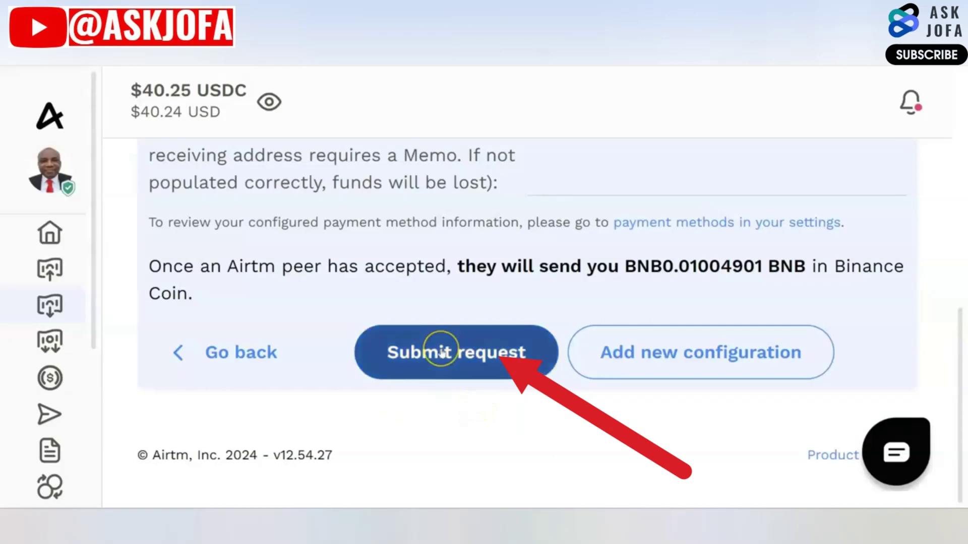
left_click(313, 312)
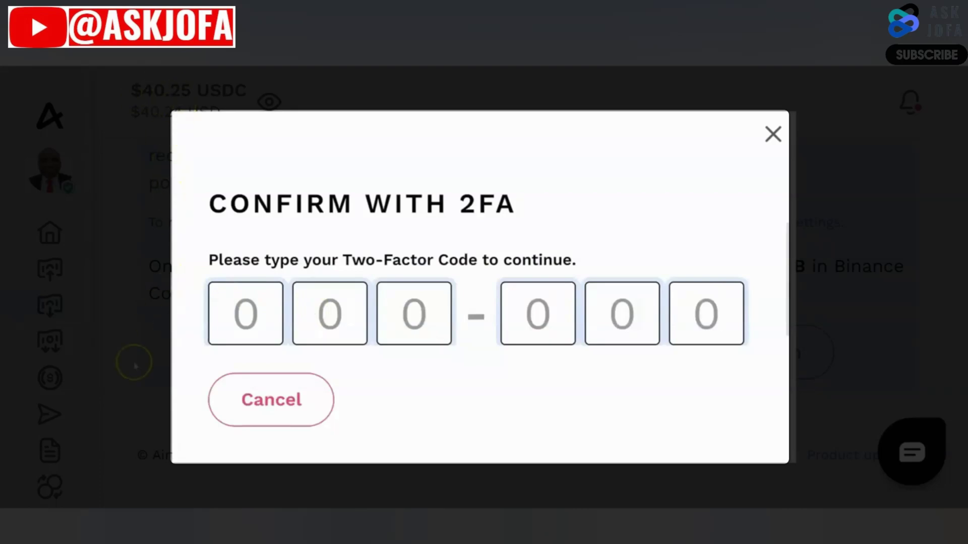
left_click(255, 400)
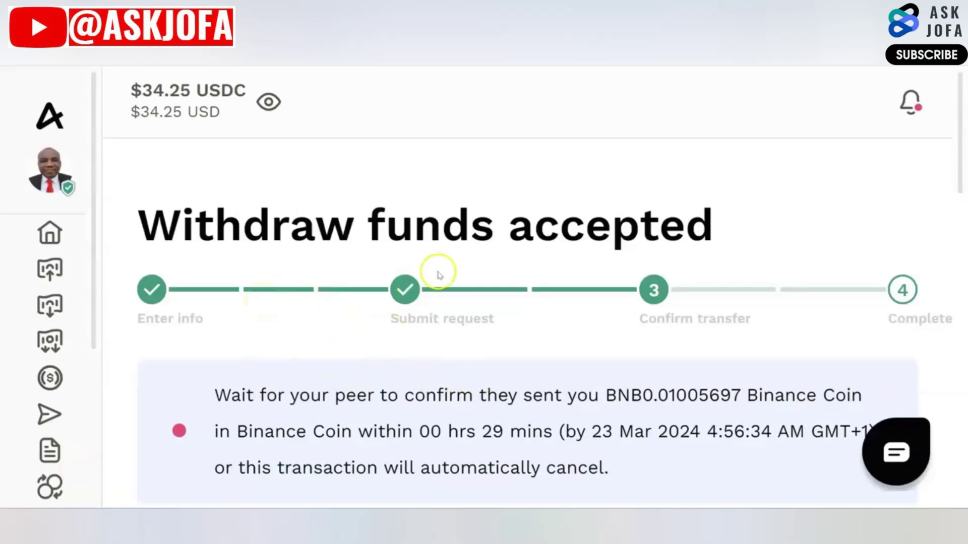
- Wait until the peer confirms sending BNB0.01005697, then check MetaMask's 0.018 BNB balance
scroll(754, 247, "down", 2)
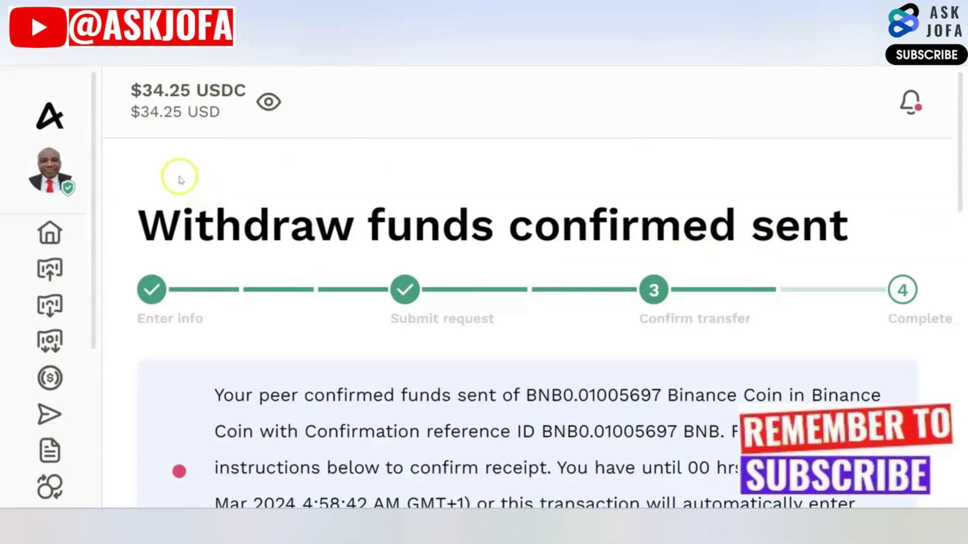
left_click(131, 55)
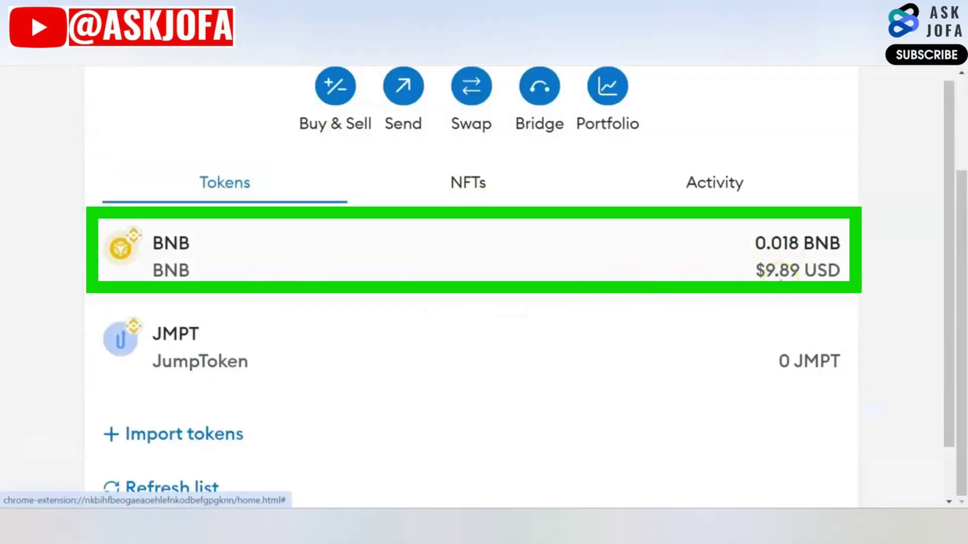
- Scroll MetaMask's Tokens list to confirm the BNB balance of 0.018 BNB ($9.88 USD)
scroll(793, 292, "up", 1)
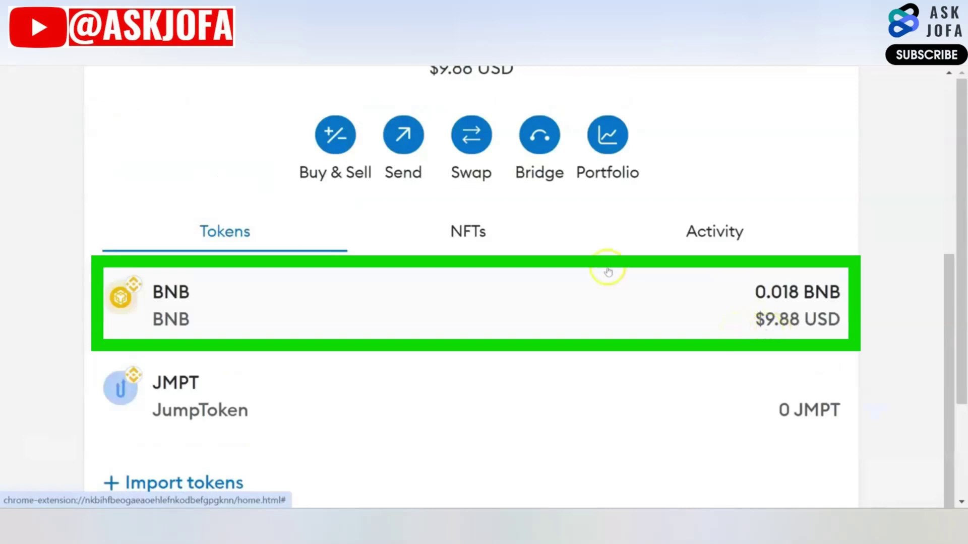
scroll(607, 210, "up", 2)
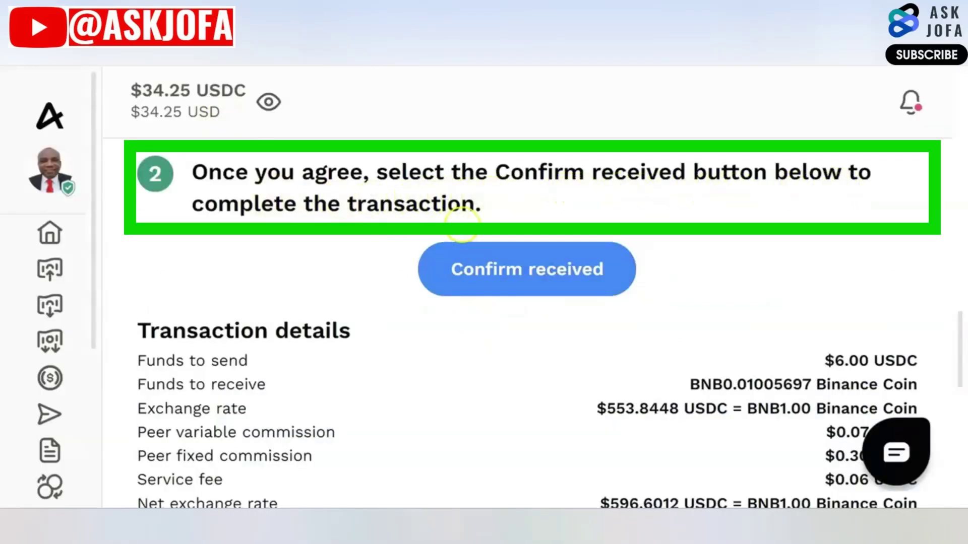
- Confirm receipt of BNB0.01005697, declaring 'I have received the correct amount'
left_click(532, 281)
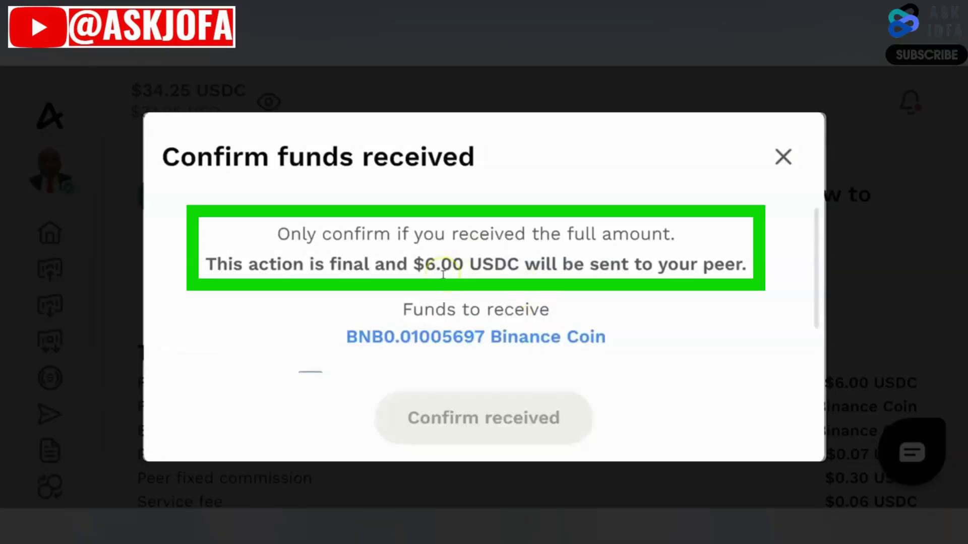
scroll(444, 276, "down", 1)
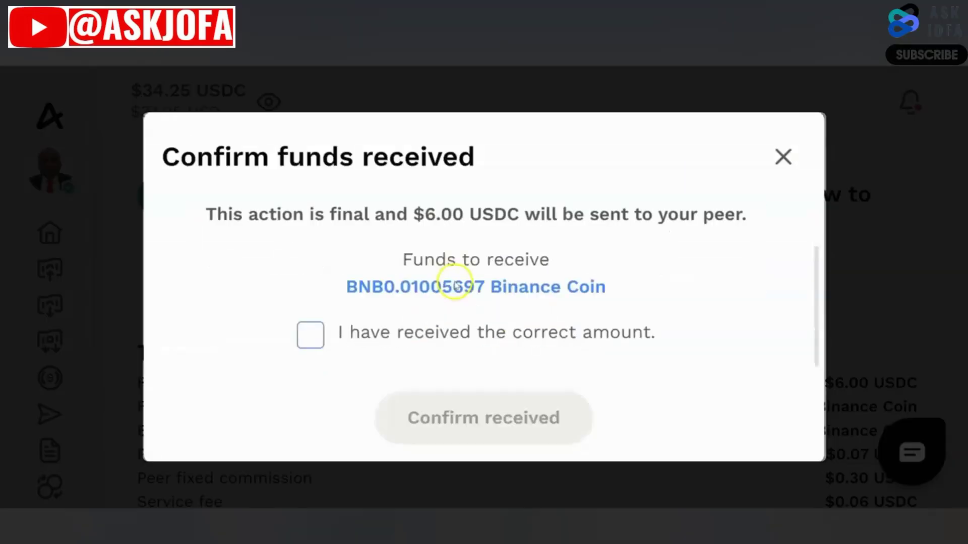
left_click(311, 335)
left_click(487, 419)
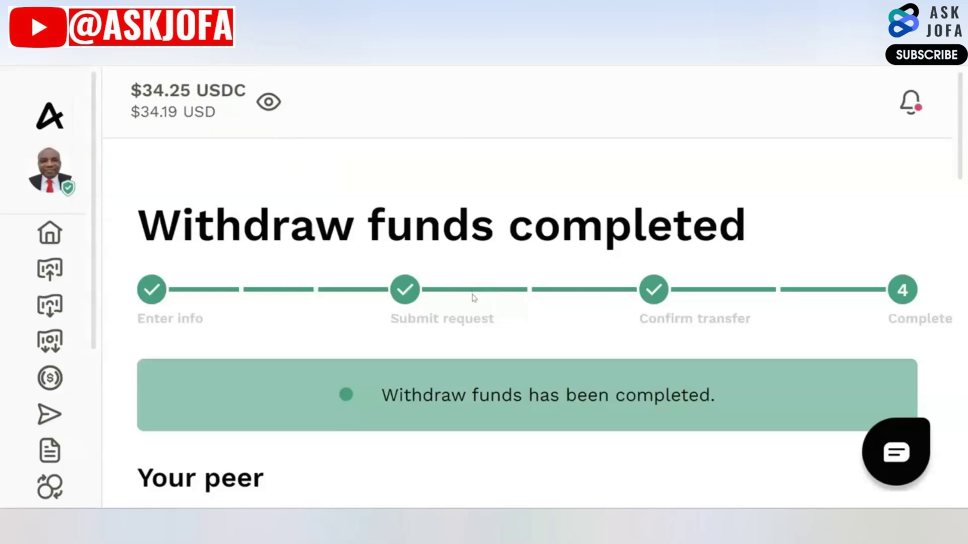
left_click(480, 324)
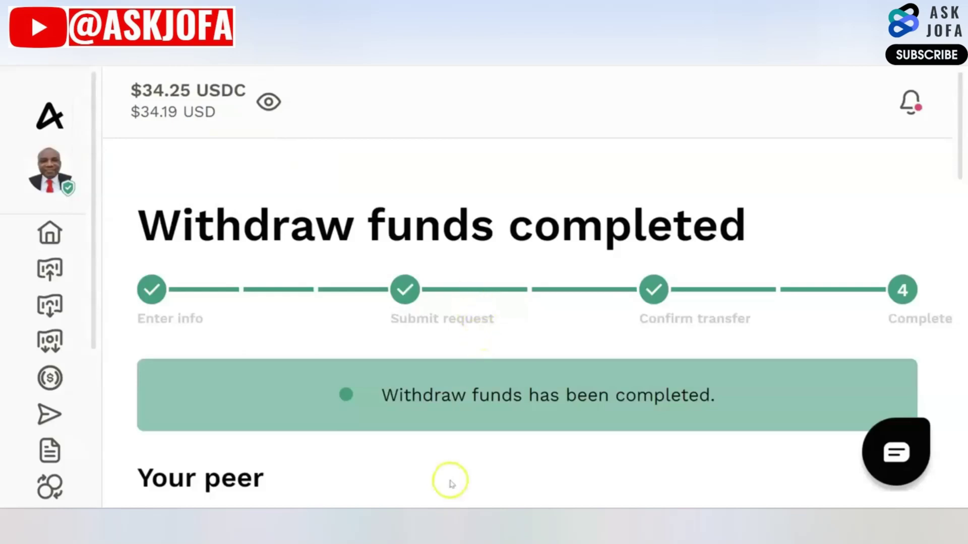